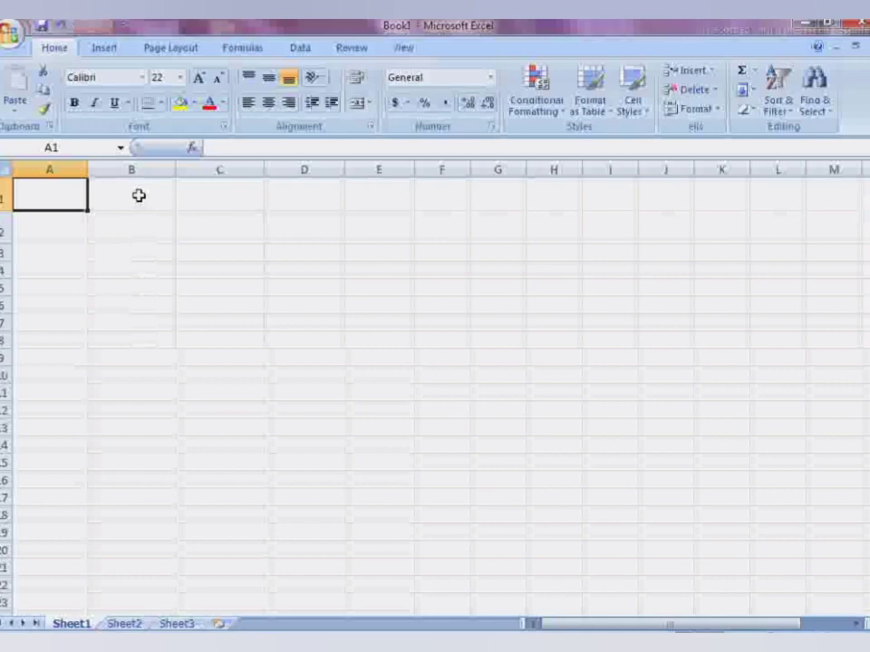
Step: Select cell B1 and bring up its Data Validation settings
left_click(135, 193)
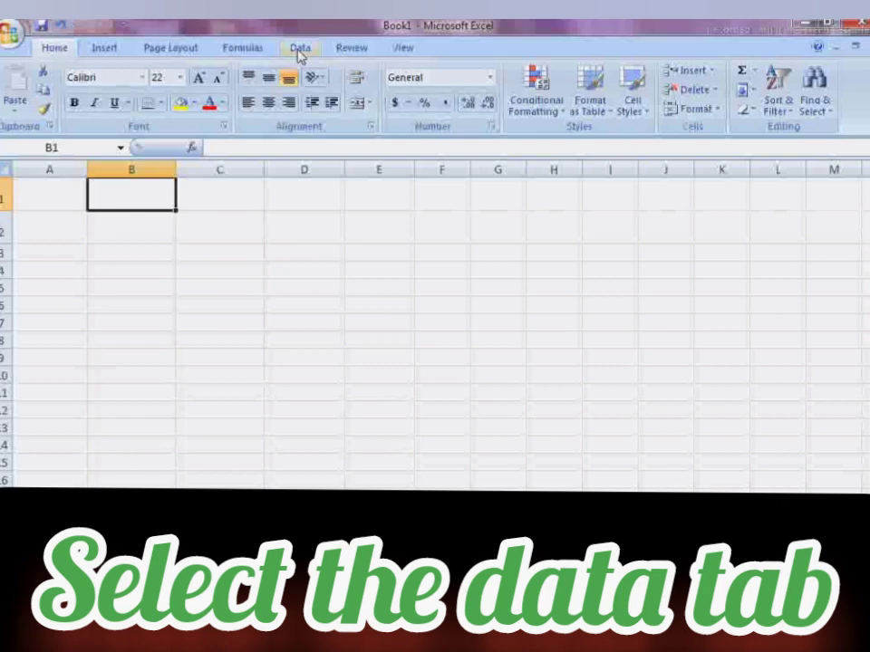
left_click(300, 49)
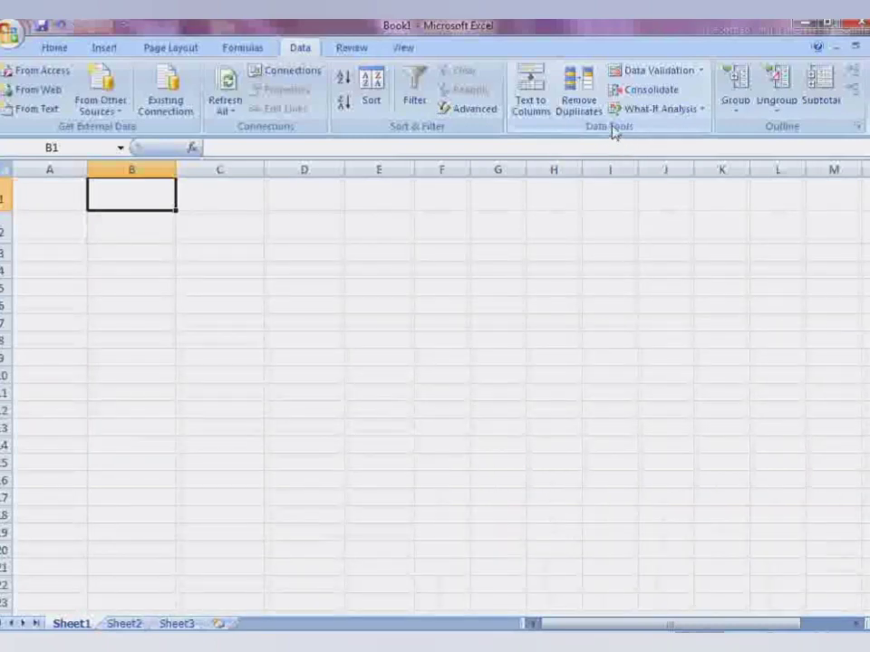
left_click(653, 73)
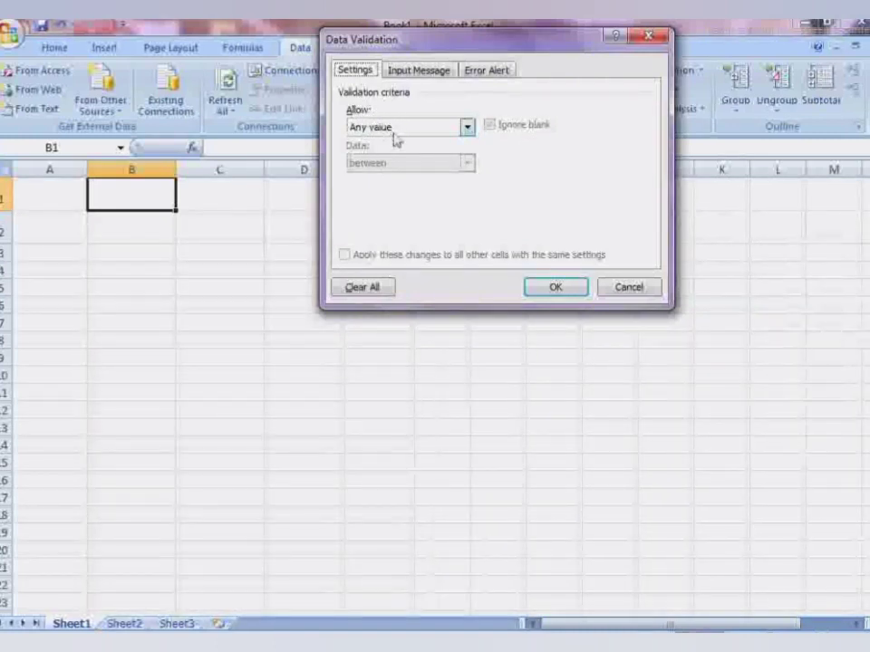
Step: Set B1's validation to allow a List, ready to enter the Source
left_click(467, 127)
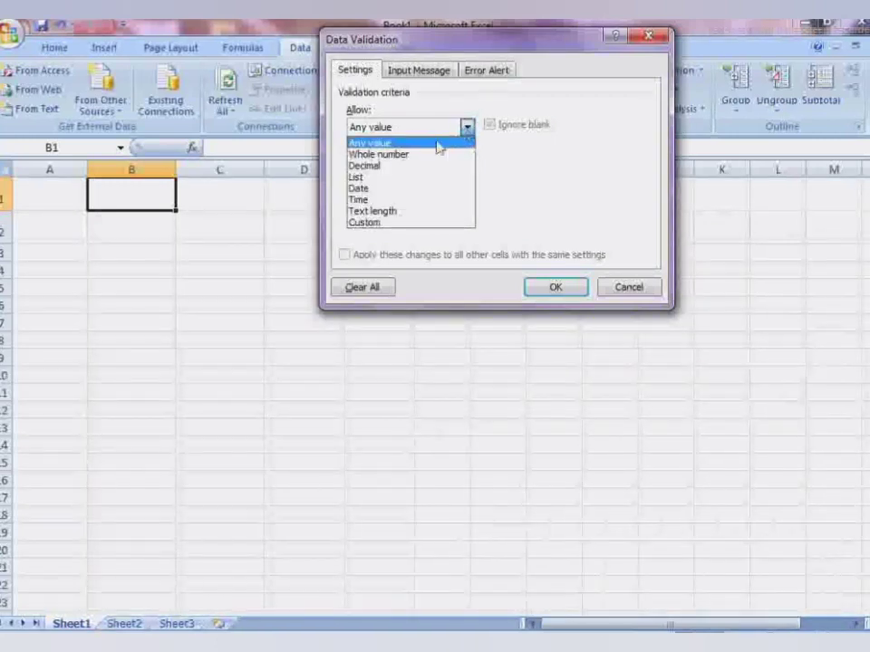
left_click(372, 179)
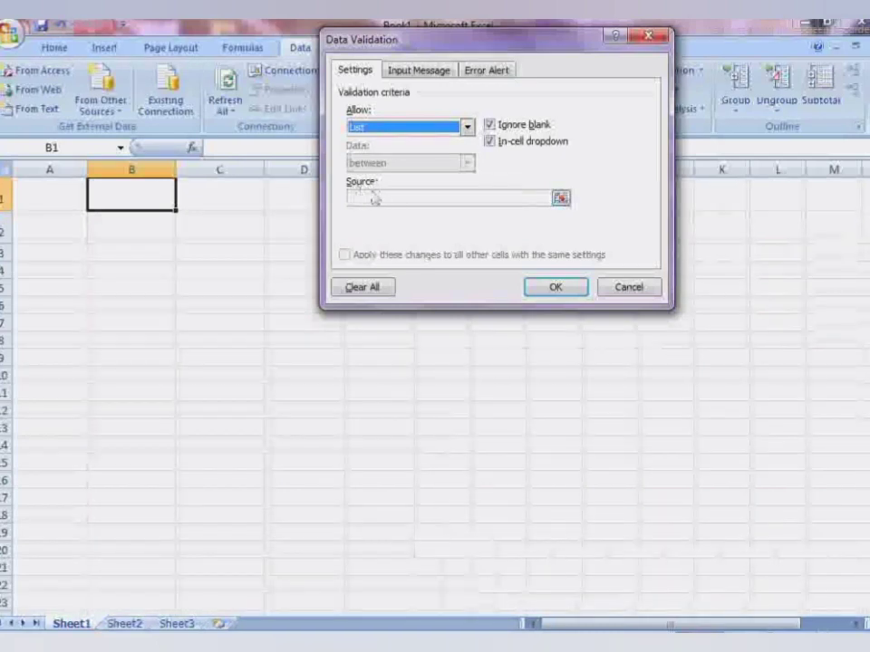
left_click(369, 198)
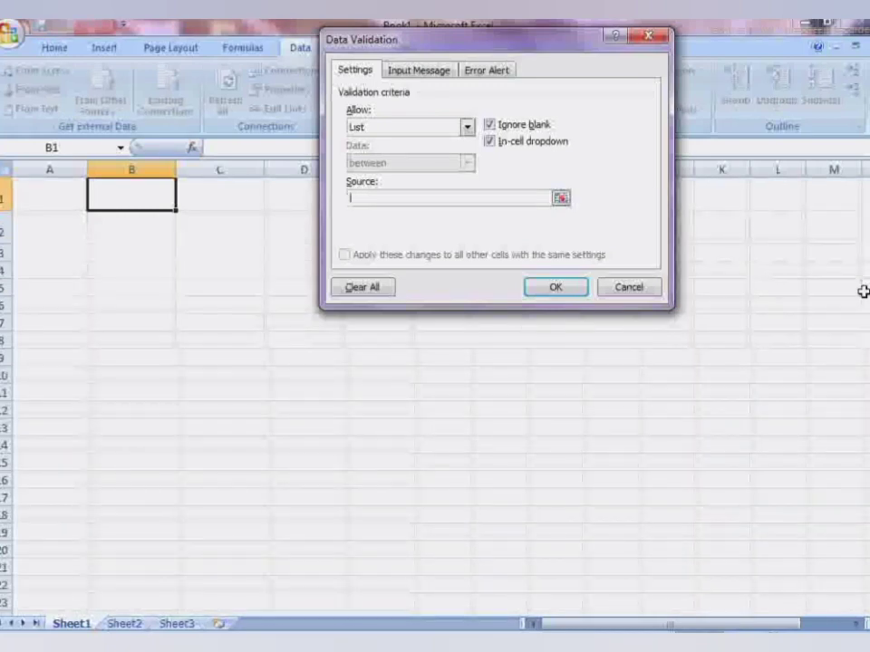
Step: Enter january through august as B1's list source and apply the rule
type("jan,f")
type("ary,")
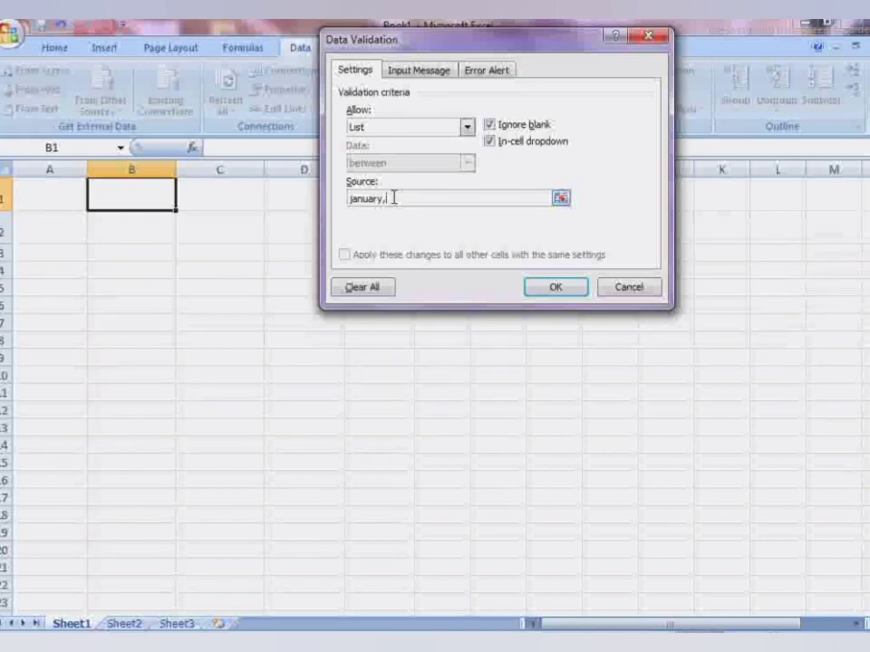
type("fe")
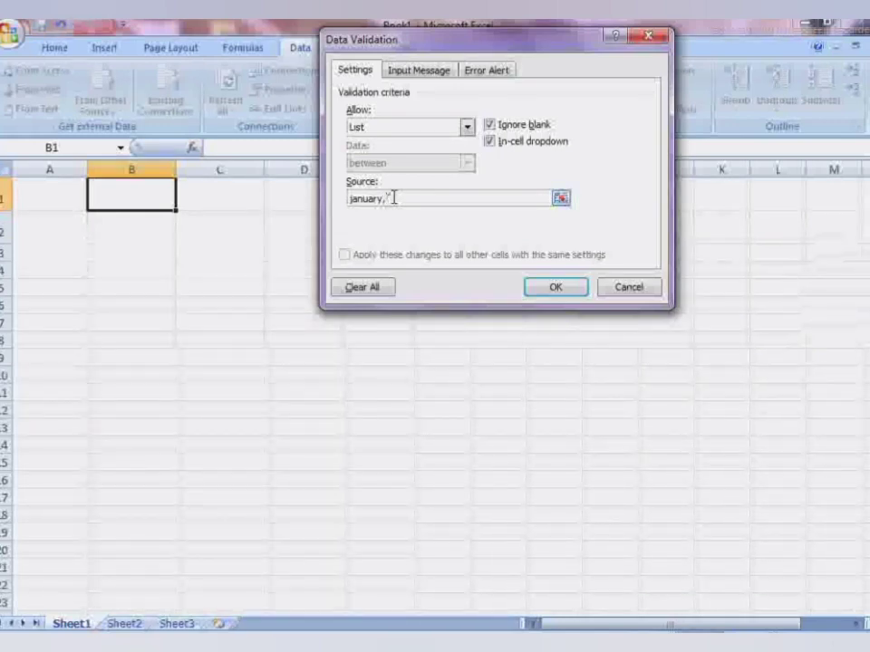
type("bruary")
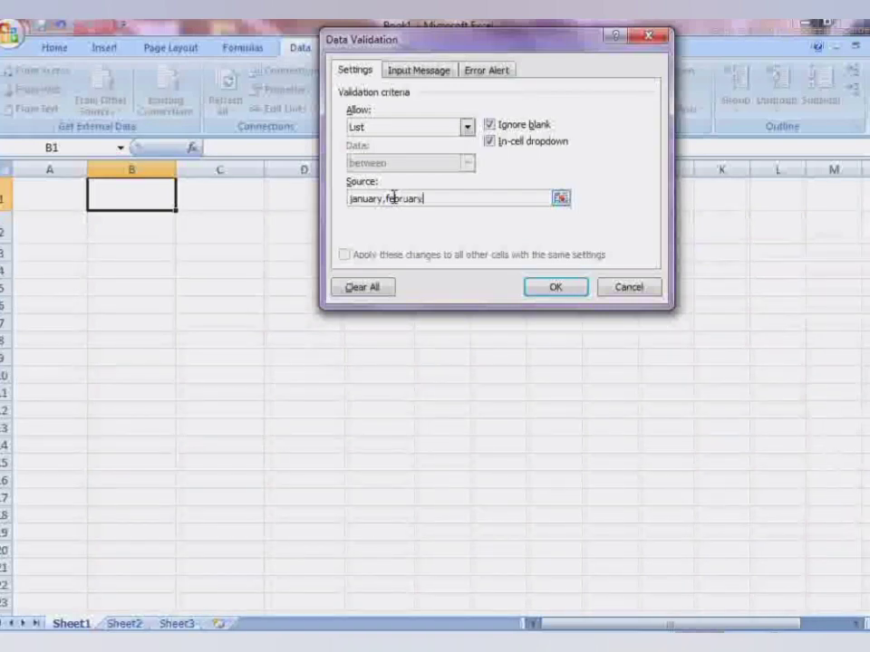
type(",mar")
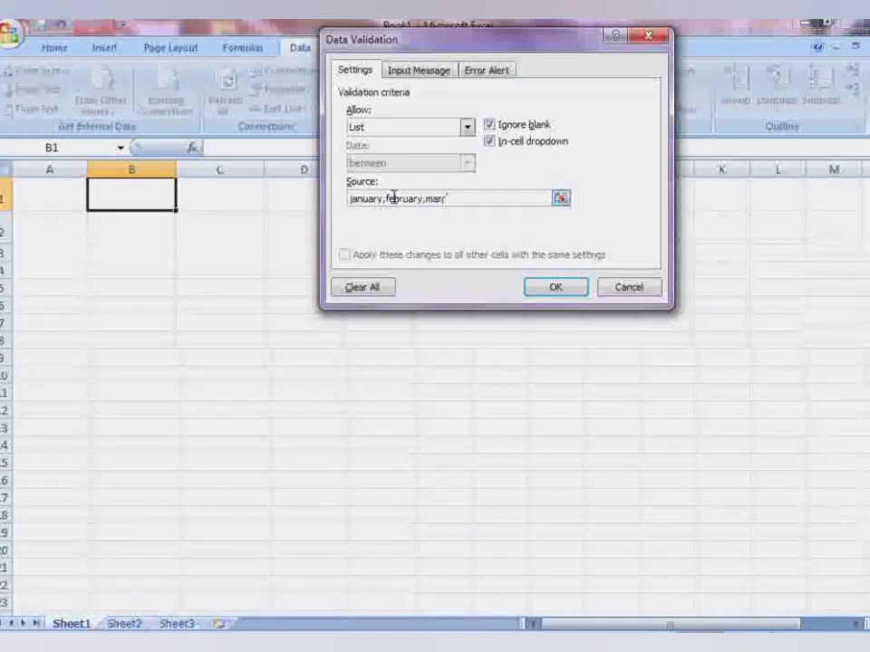
type("ch,april,may")
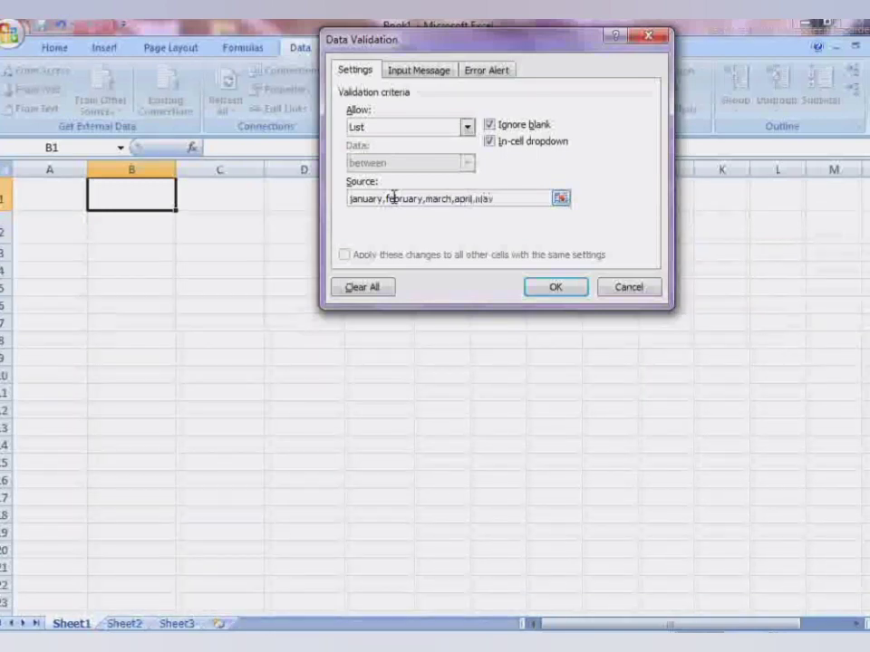
type(",june,ju")
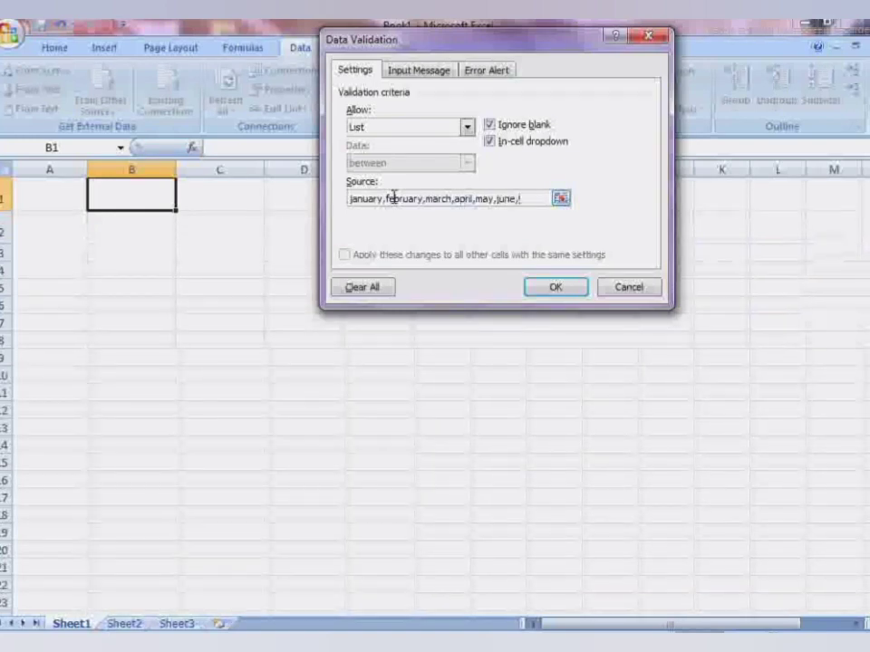
type("ly,augu")
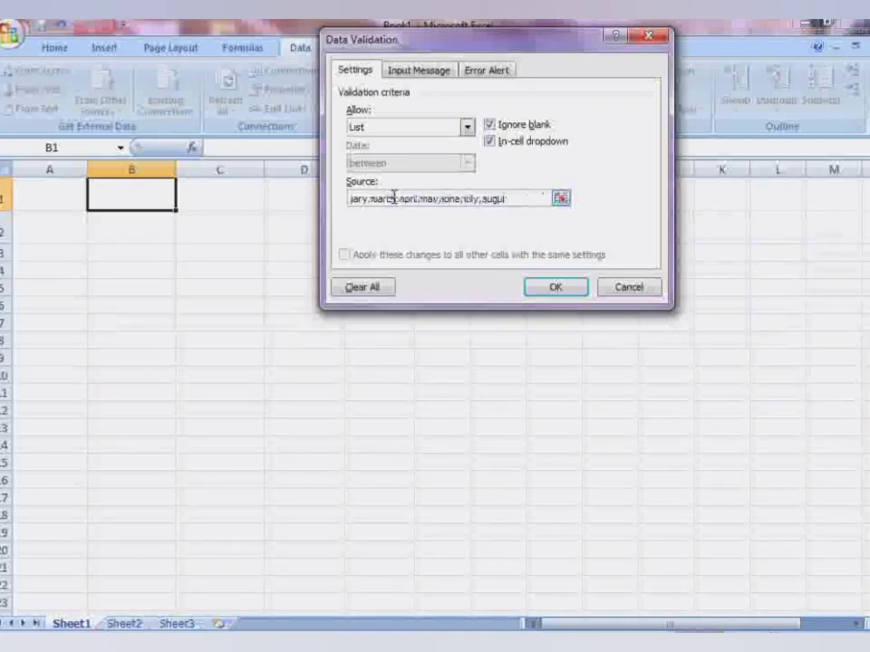
type("st")
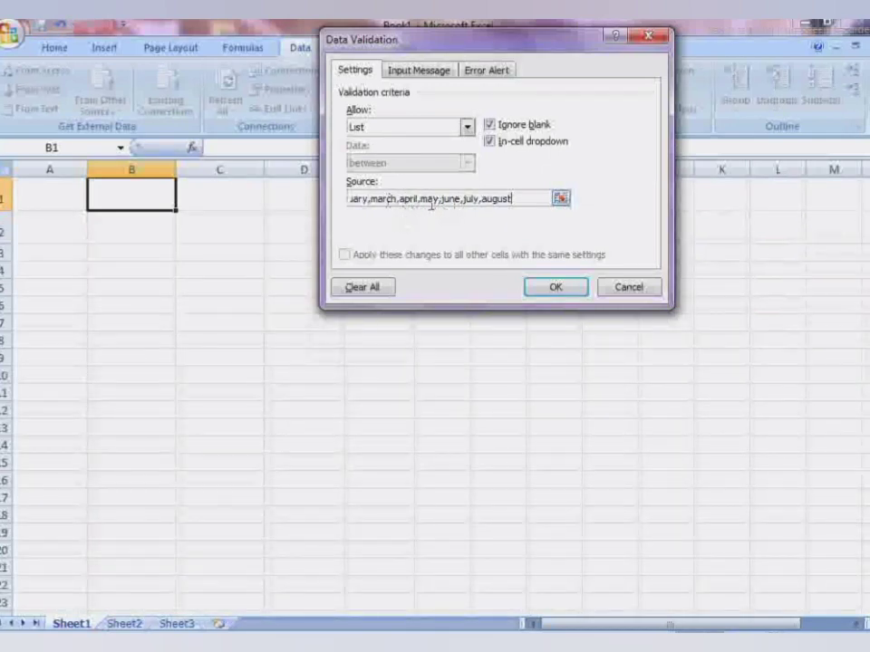
left_click(551, 288)
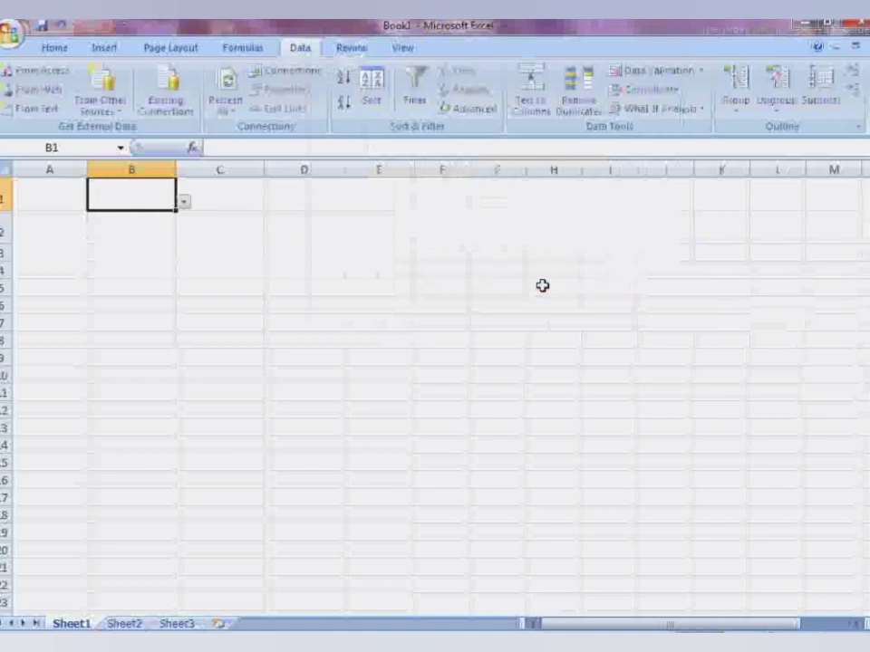
Step: Pick april from B1's month drop-down, then move to B2
left_click(183, 204)
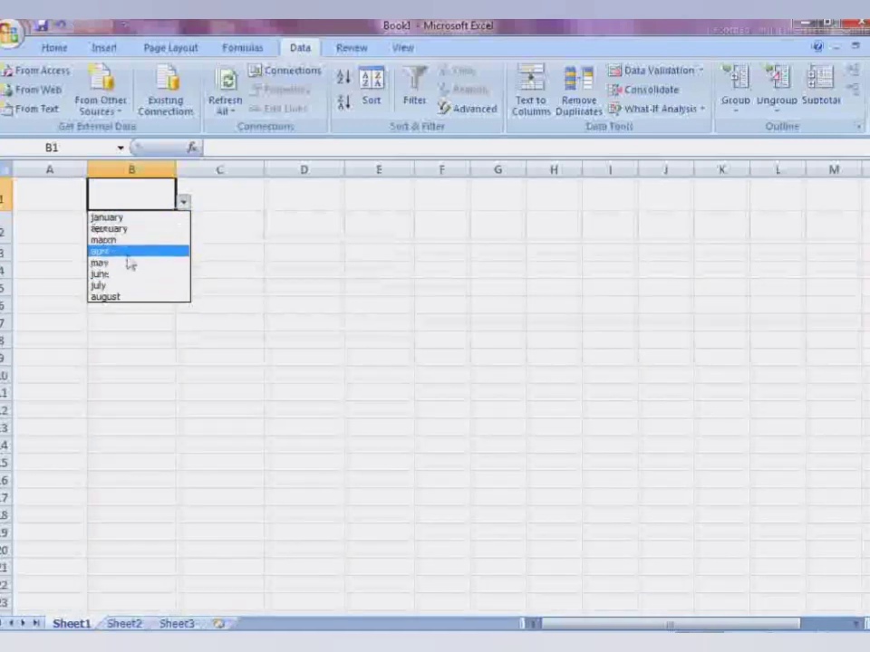
left_click(126, 251)
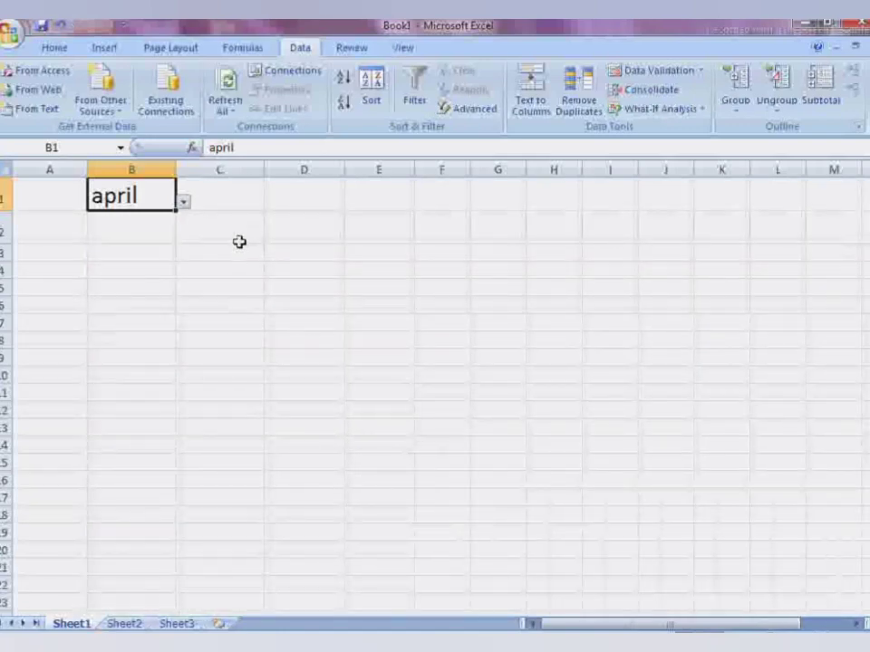
left_click(123, 235)
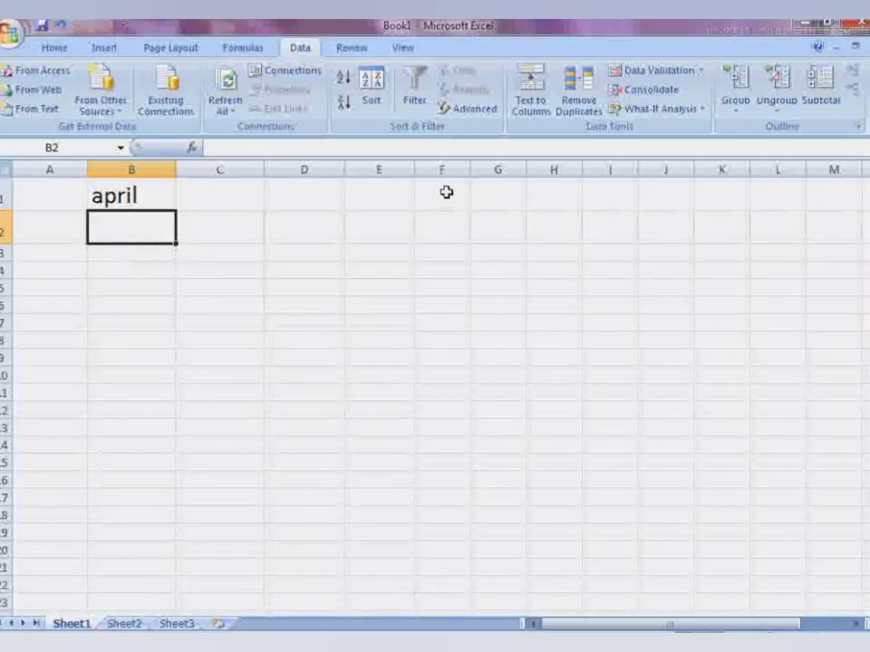
Step: Type the brands samsung in E1 and oppo in E2
left_click(370, 189)
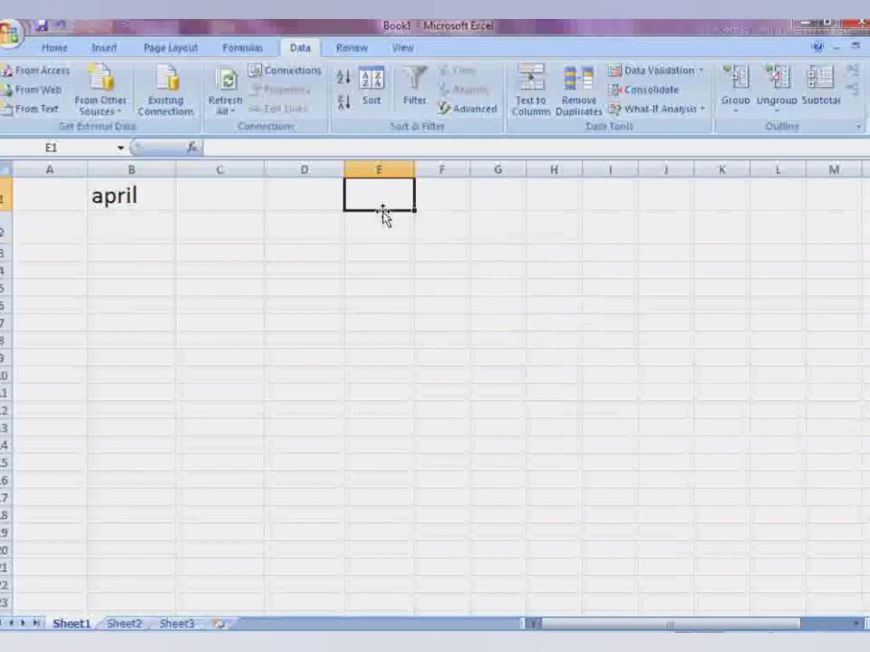
type("samsun")
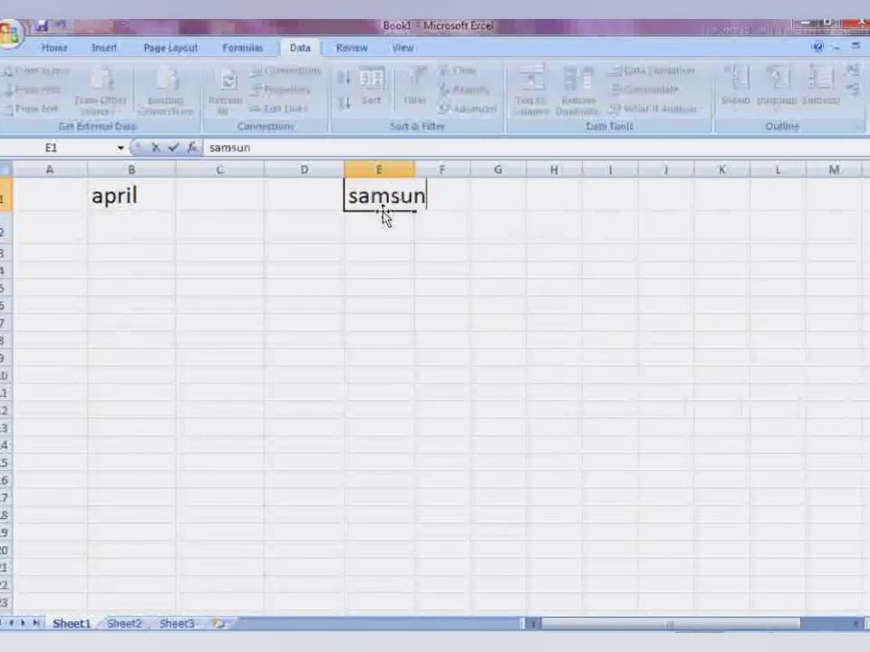
type("g")
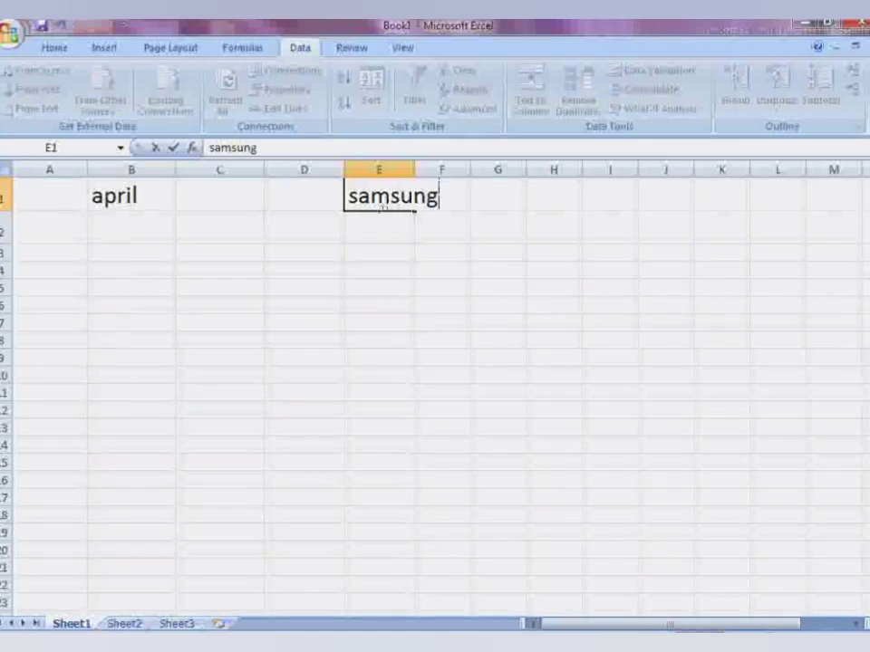
key("ctrl+Return")
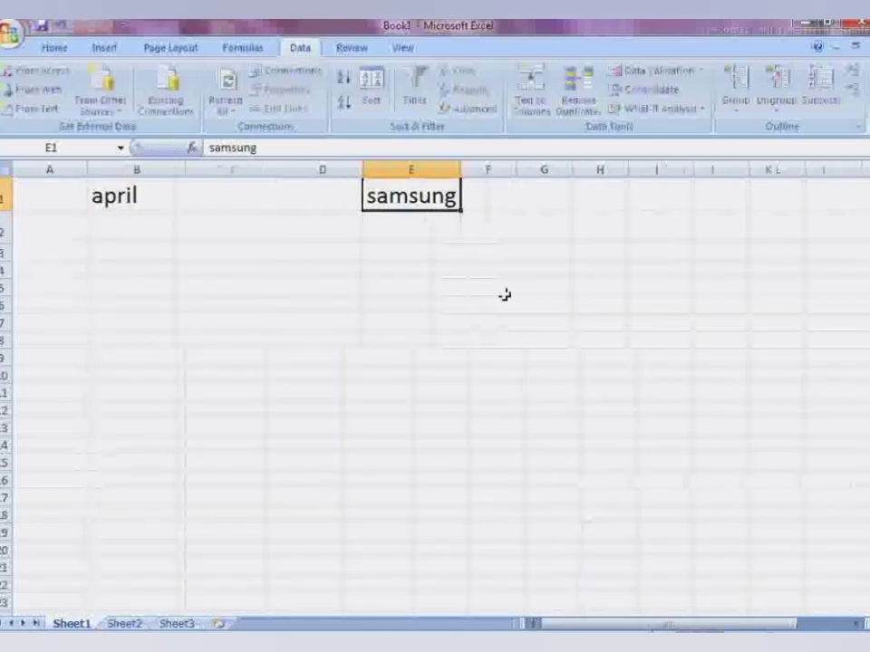
left_click(452, 222)
type("opp")
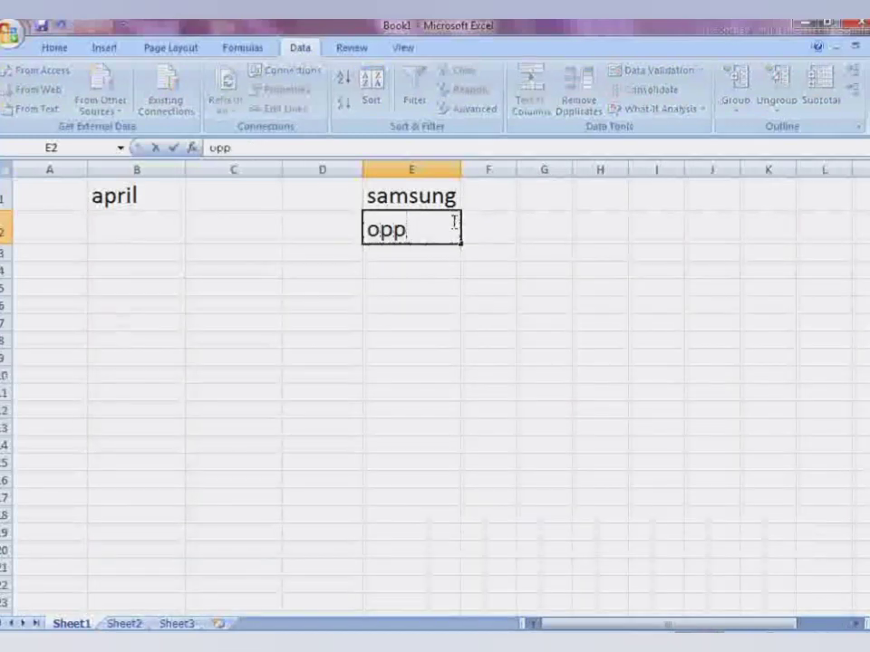
type("o")
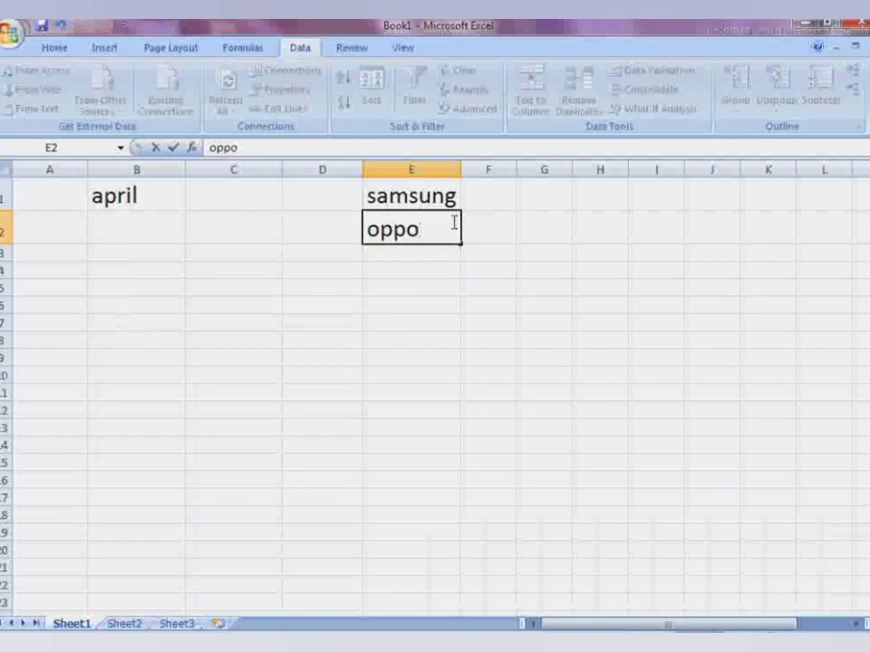
key("Return")
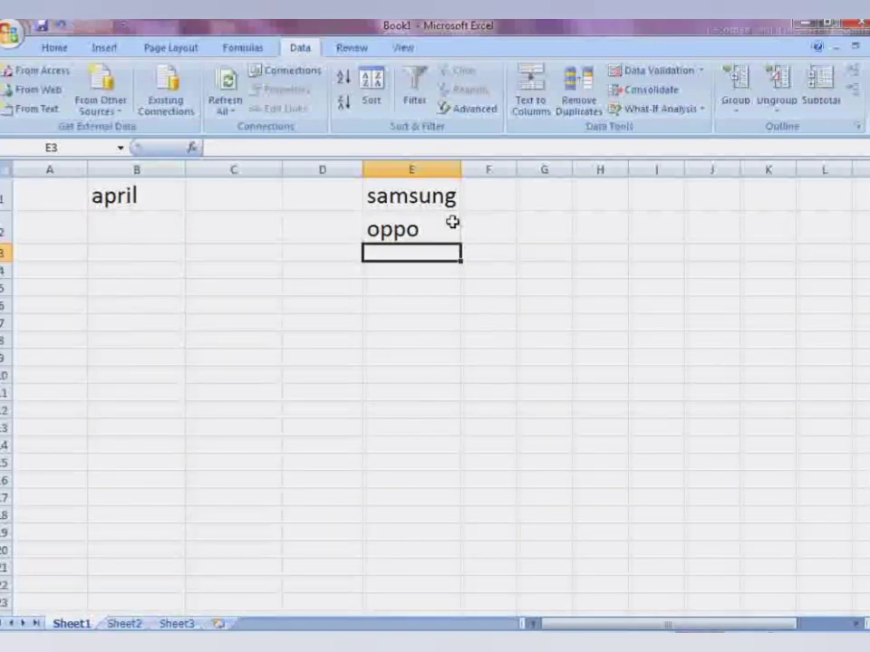
Step: Add tecno, sony and vivo in E3:E5, then show the Data ribbon
type("tecno")
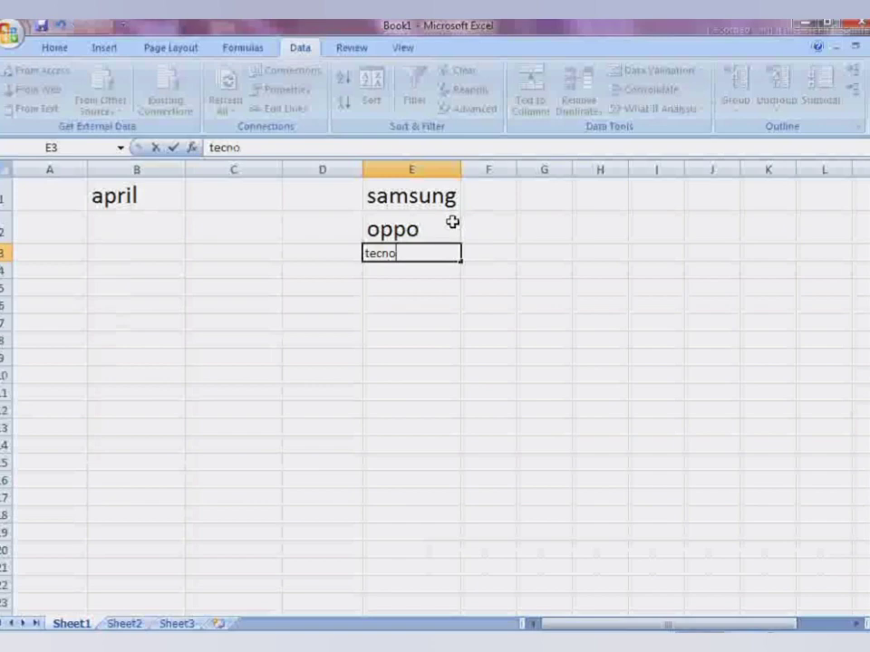
key("Return")
type("sob")
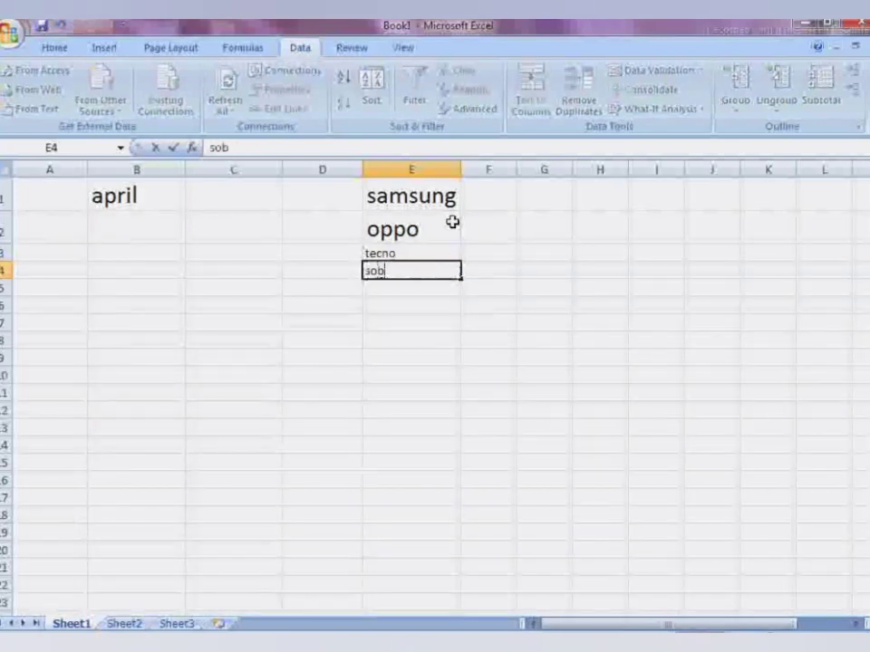
key("BackSpace")
type("ny")
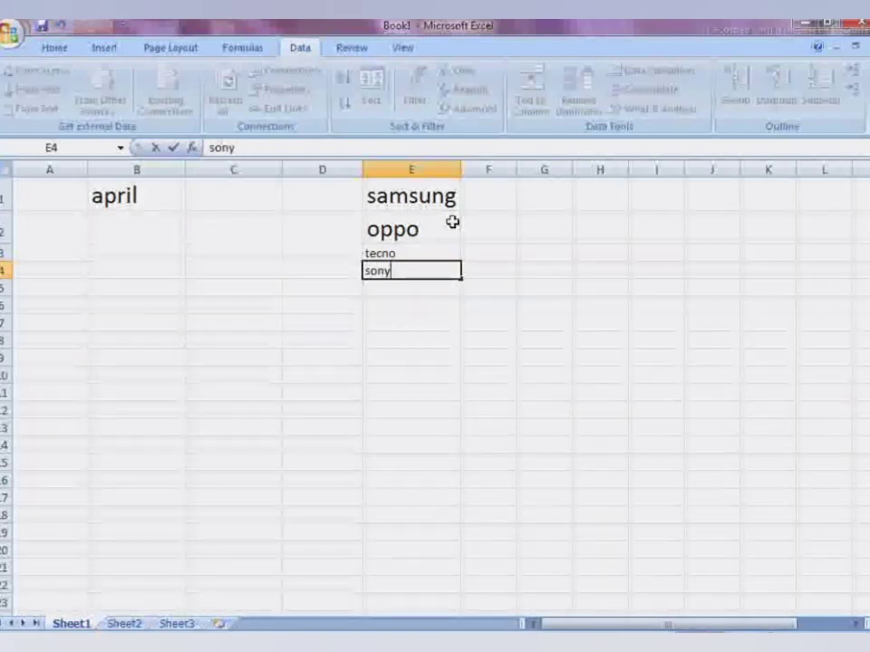
key("Return")
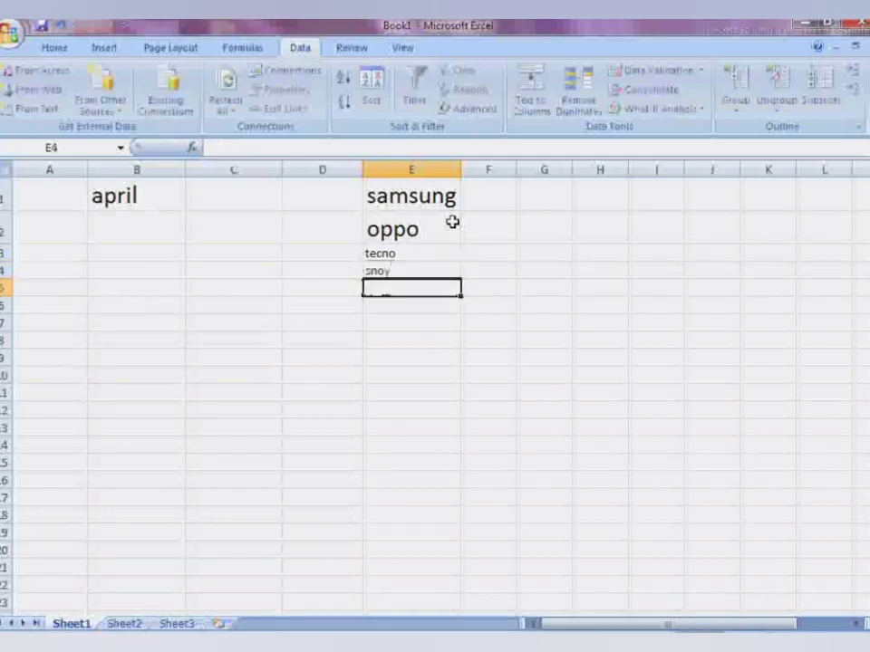
type("vivo")
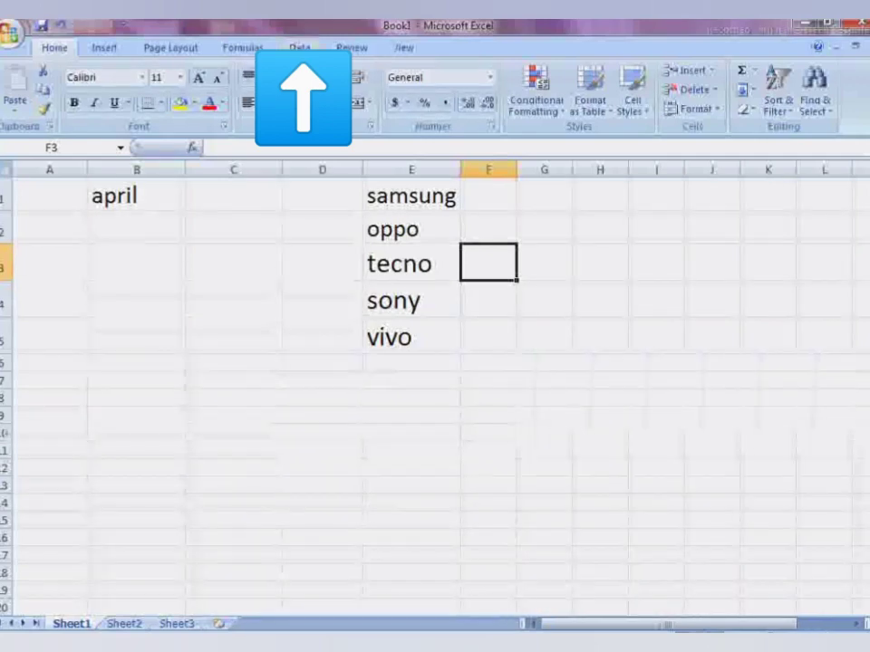
left_click(299, 48)
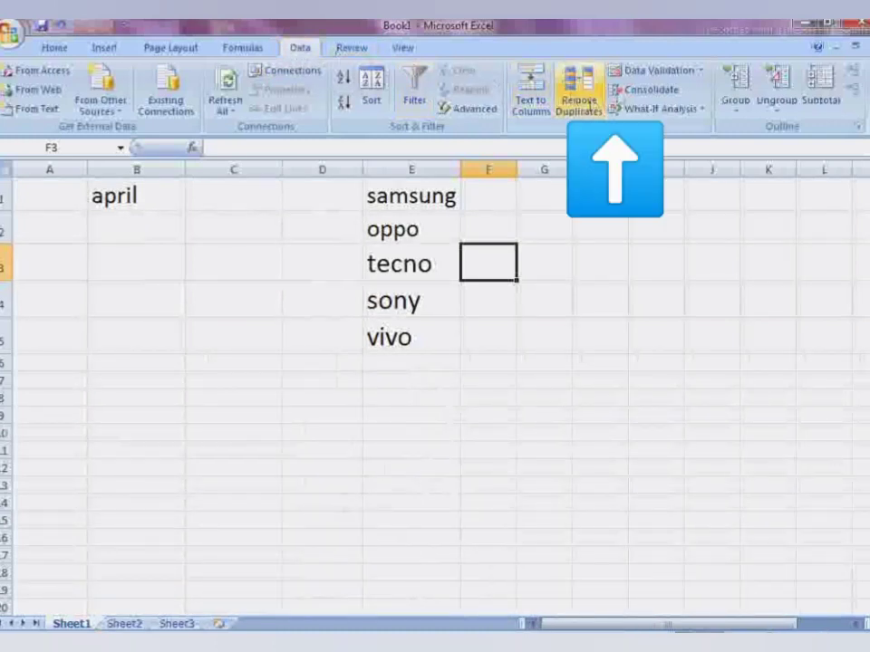
Step: Give F3 List validation and collapse the dialog to pick the source range
left_click(660, 70)
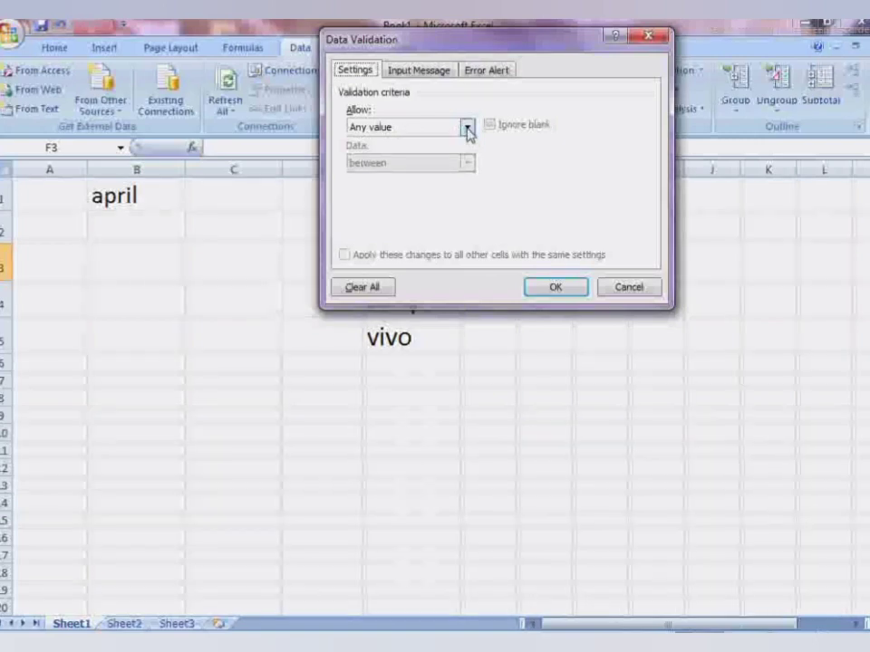
left_click(469, 129)
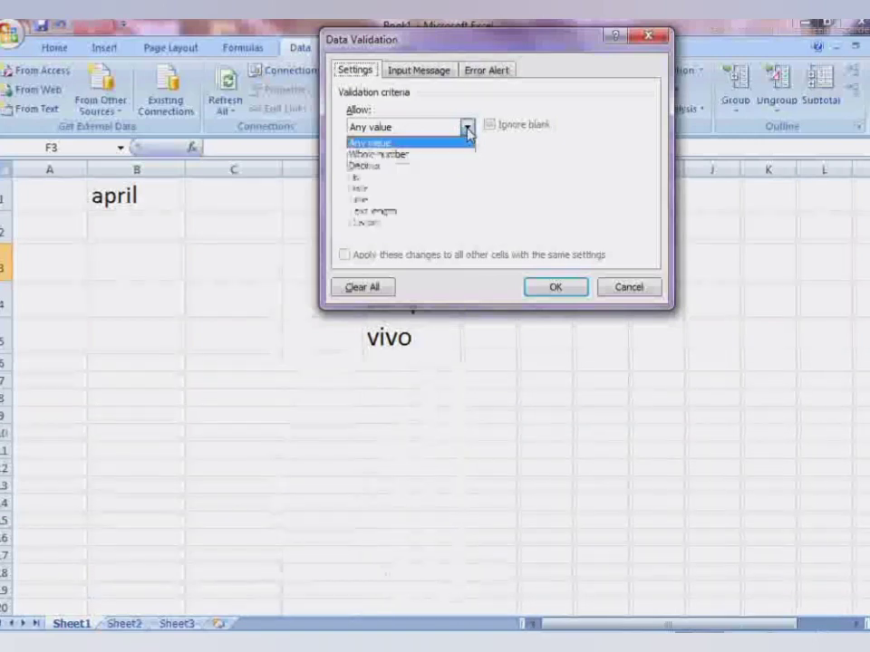
left_click(371, 177)
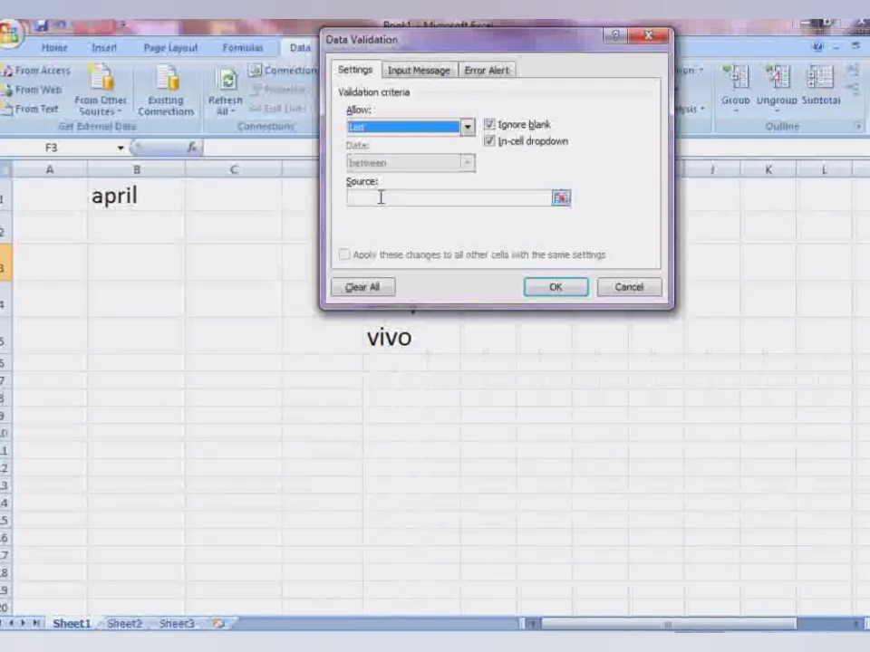
left_click(380, 198)
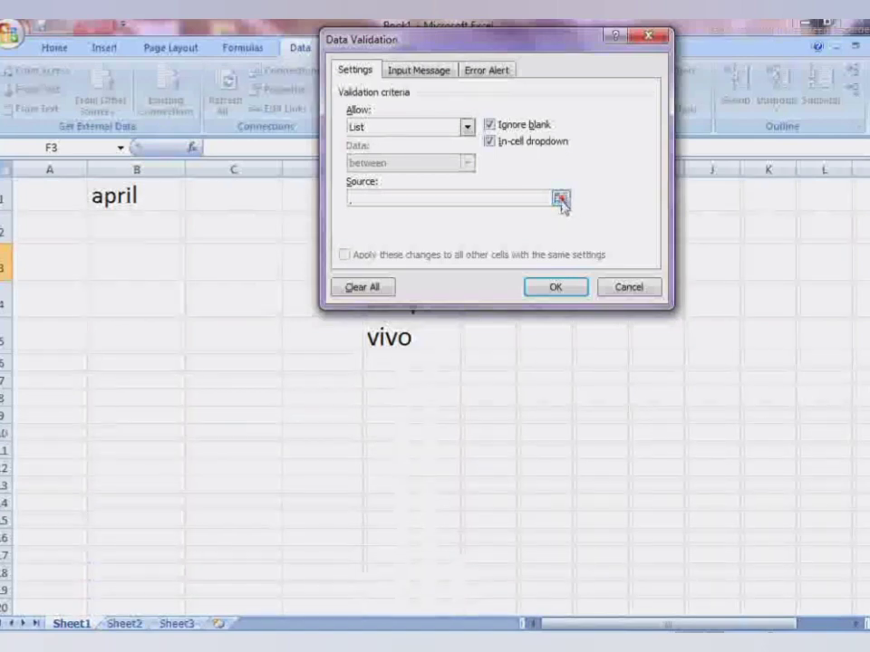
left_click(561, 200)
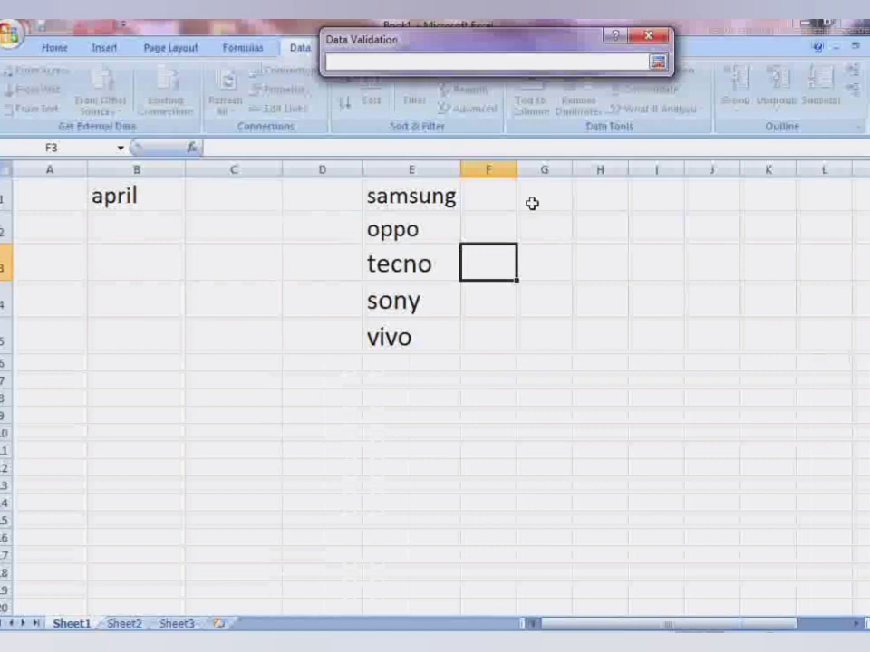
Step: Use all of column E ($E:$E) as F3's list source and confirm
left_click(396, 169)
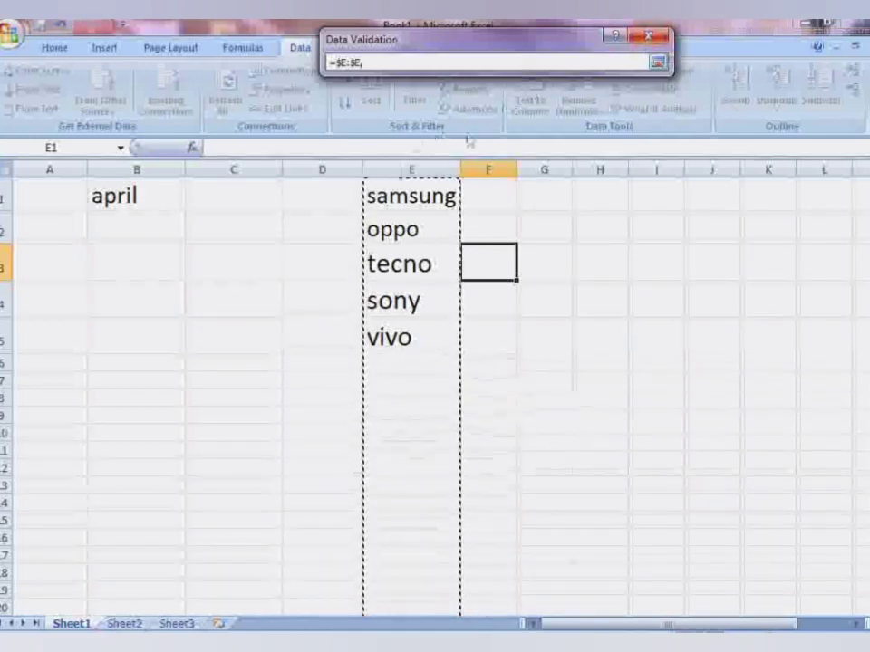
left_click(649, 37)
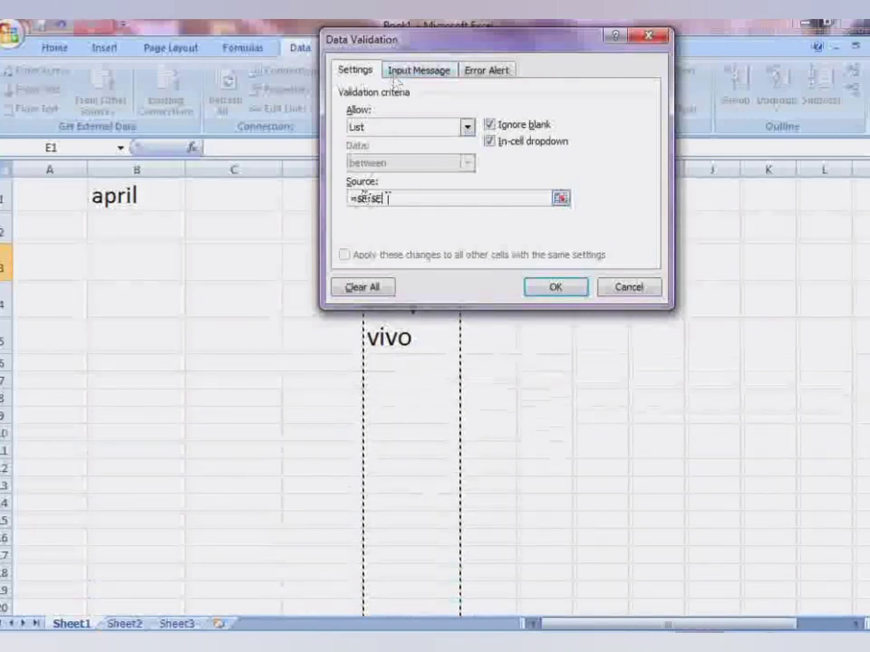
left_click(556, 288)
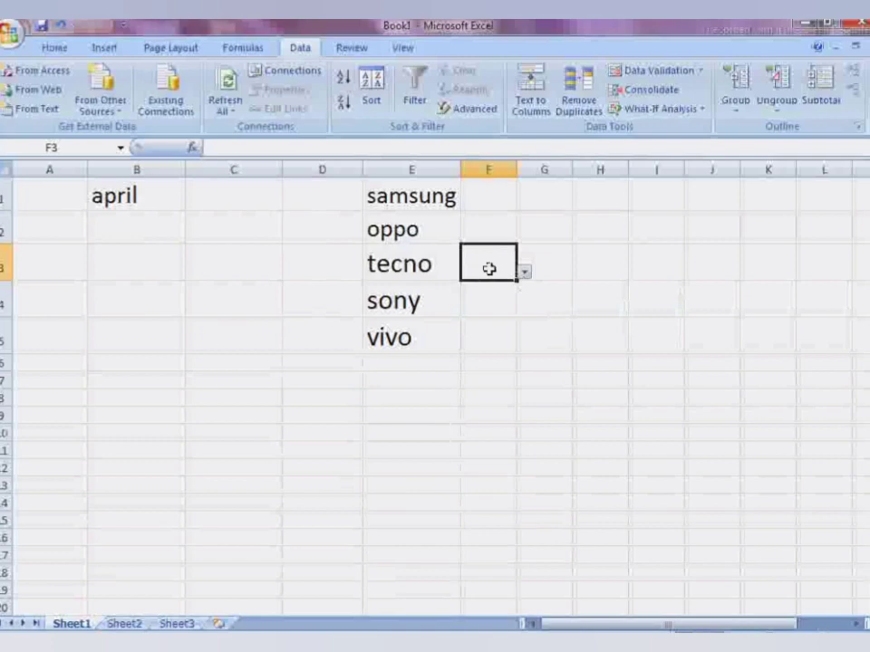
Step: Open F3's drop-down to check the brand list, closing it without choosing
left_click(525, 273)
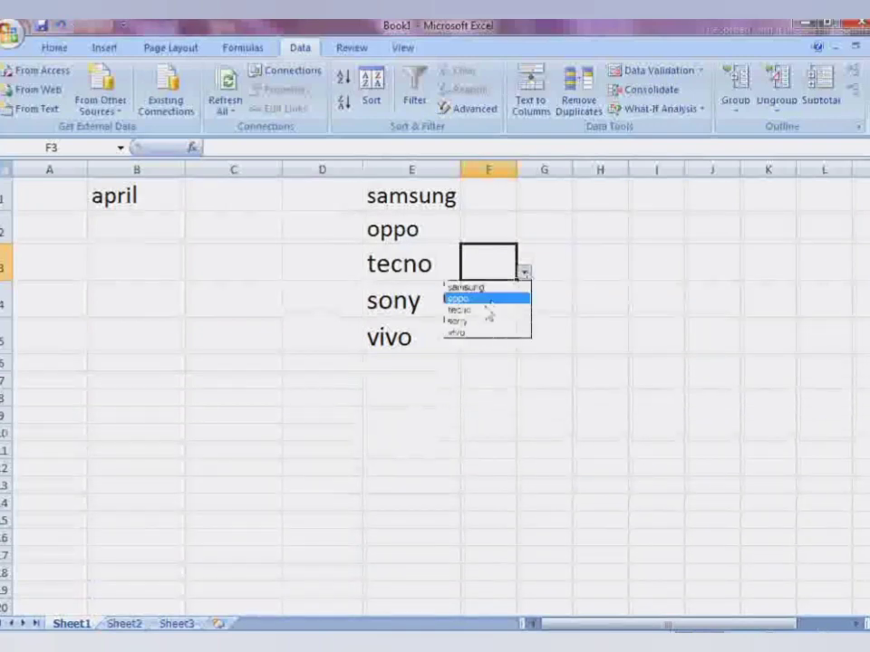
left_click(112, 219)
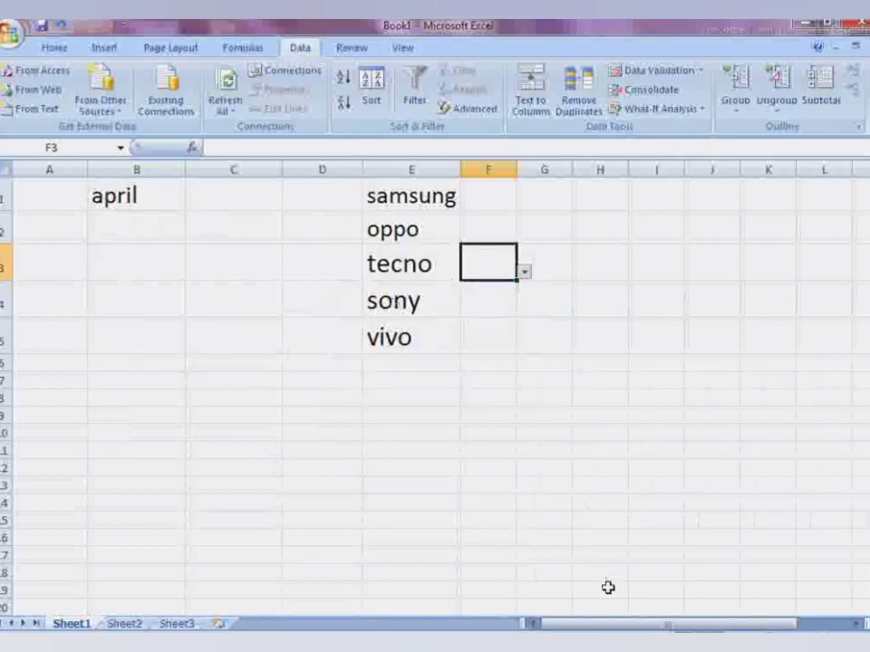
left_click(524, 273)
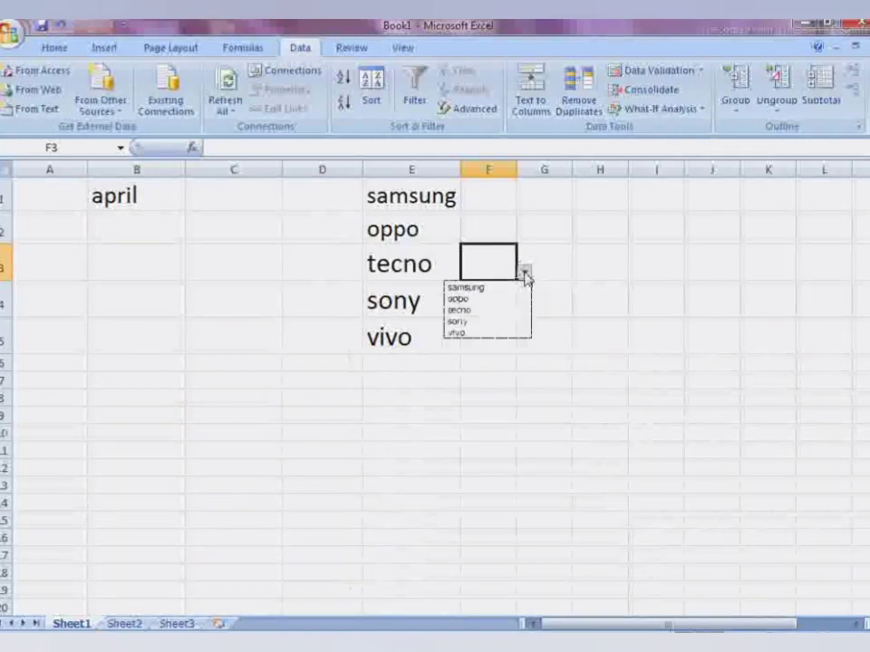
left_click(389, 362)
Step: Add aim in E6 and choose it from F3's updated brand drop-down
left_click(389, 362)
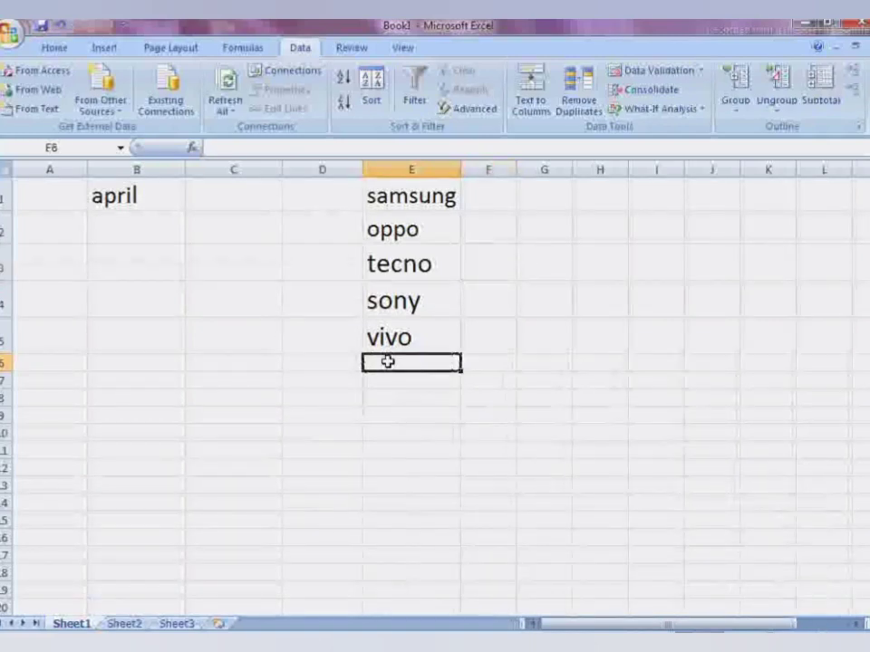
type("aim")
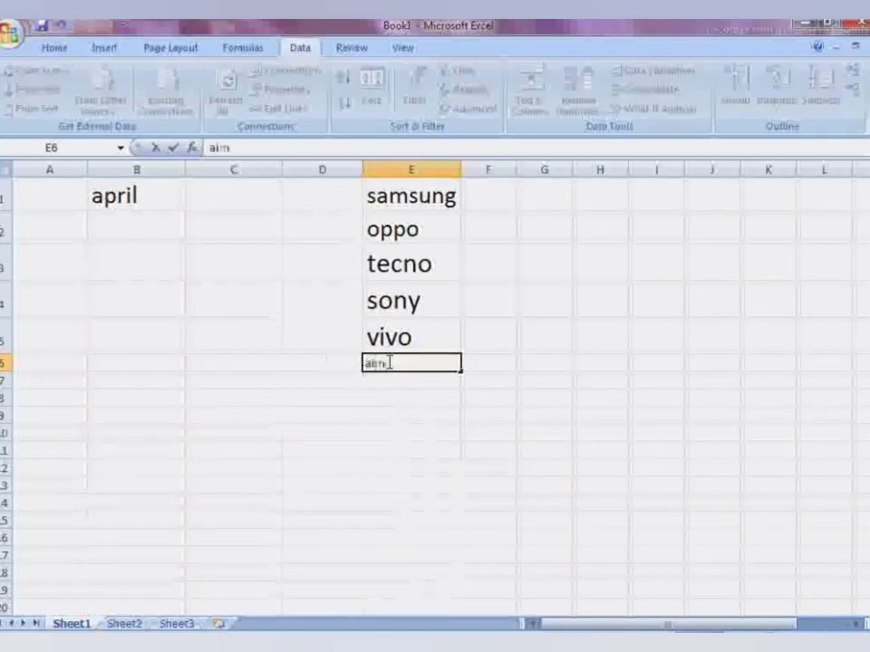
left_click(512, 341)
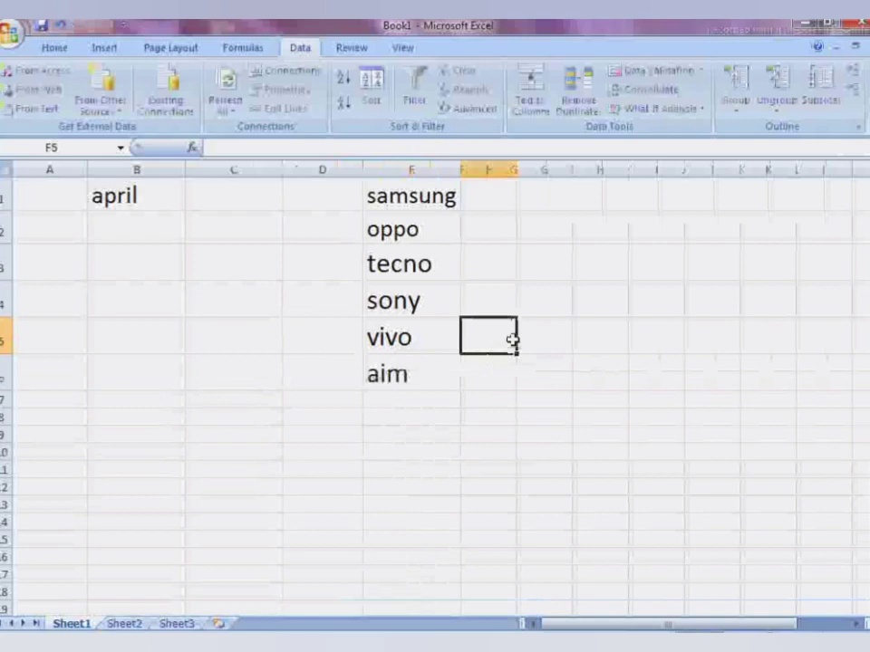
left_click(513, 274)
left_click(525, 273)
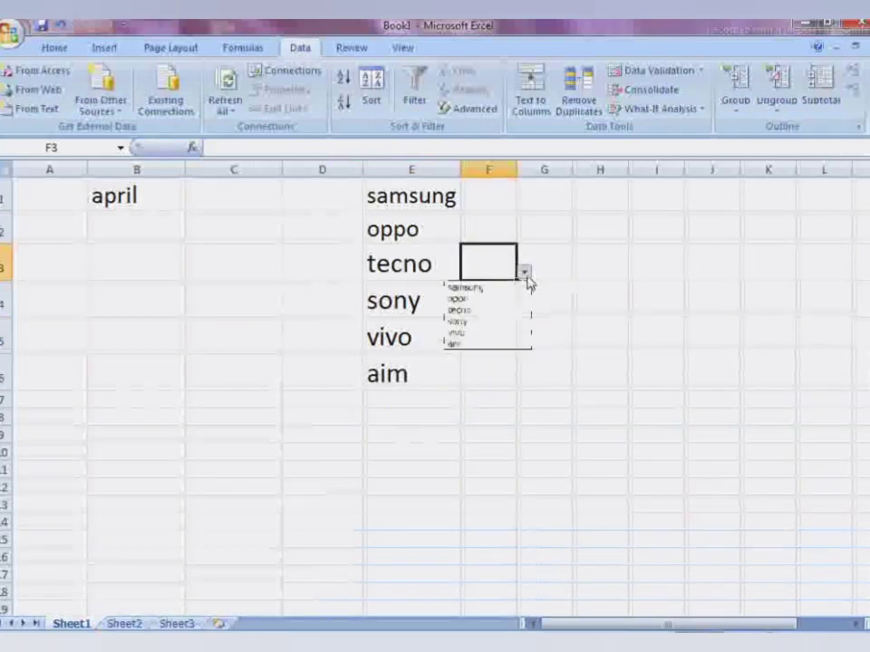
left_click(467, 345)
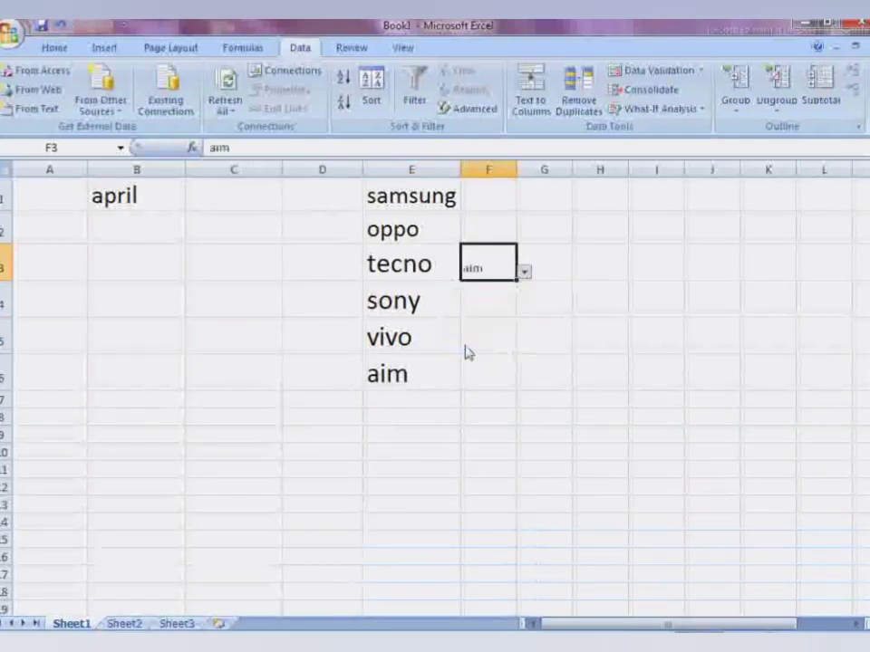
left_click(524, 274)
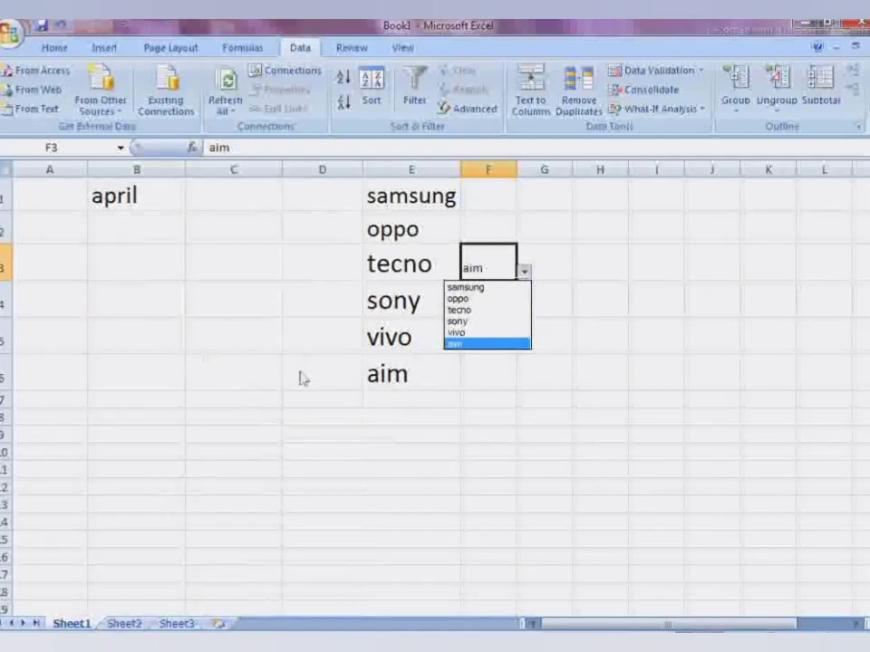
Step: Remove F3's brand drop-down using Clear All in Data Validation, then select B1
key("Escape")
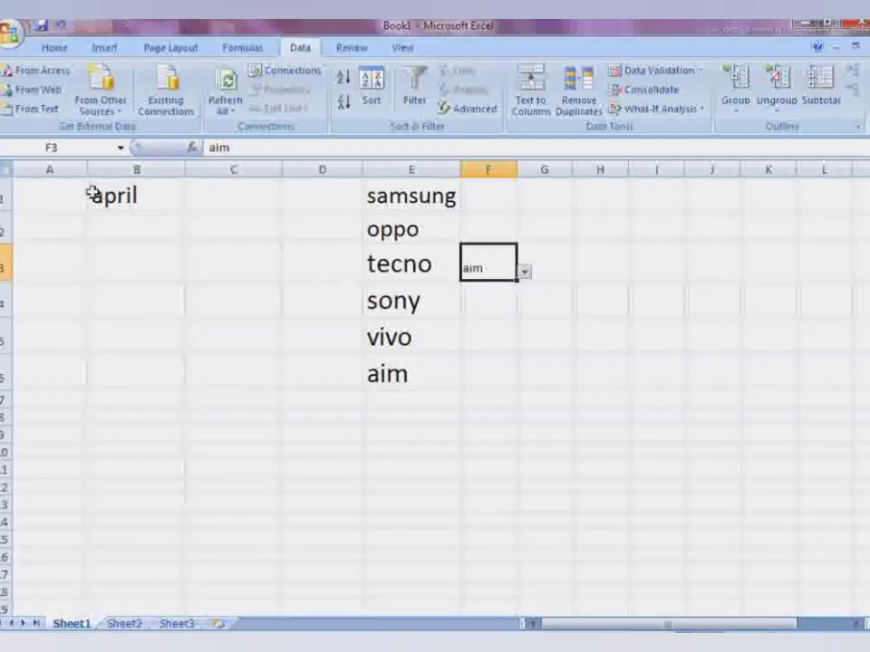
left_click_drag(458, 234, 527, 303)
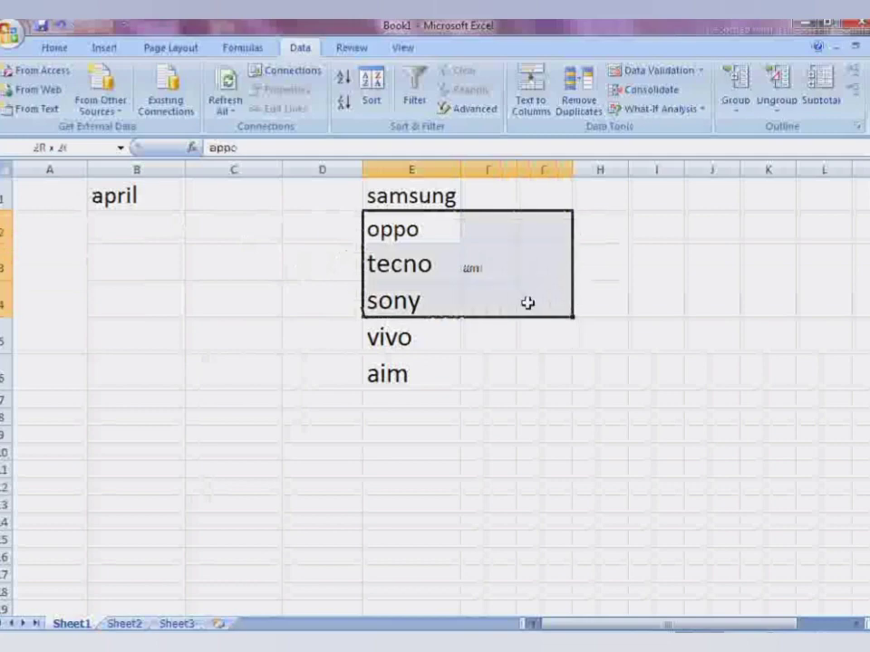
left_click_drag(97, 195, 466, 276)
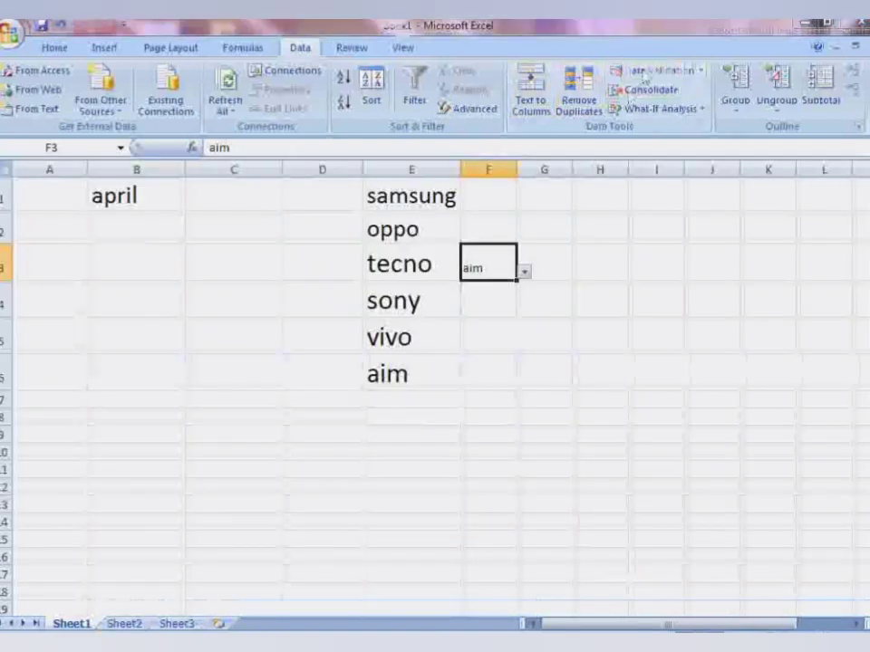
left_click(645, 71)
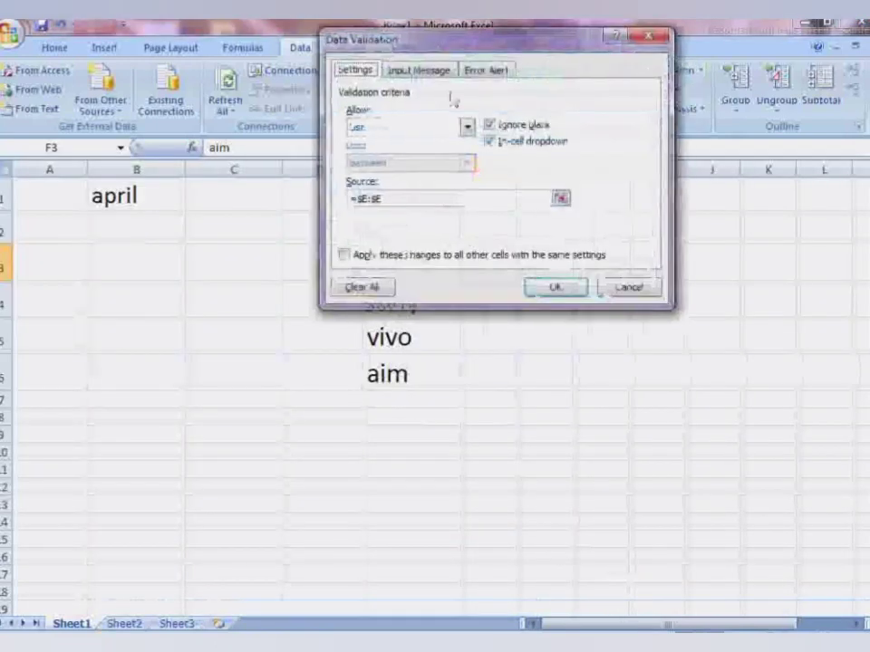
left_click(363, 288)
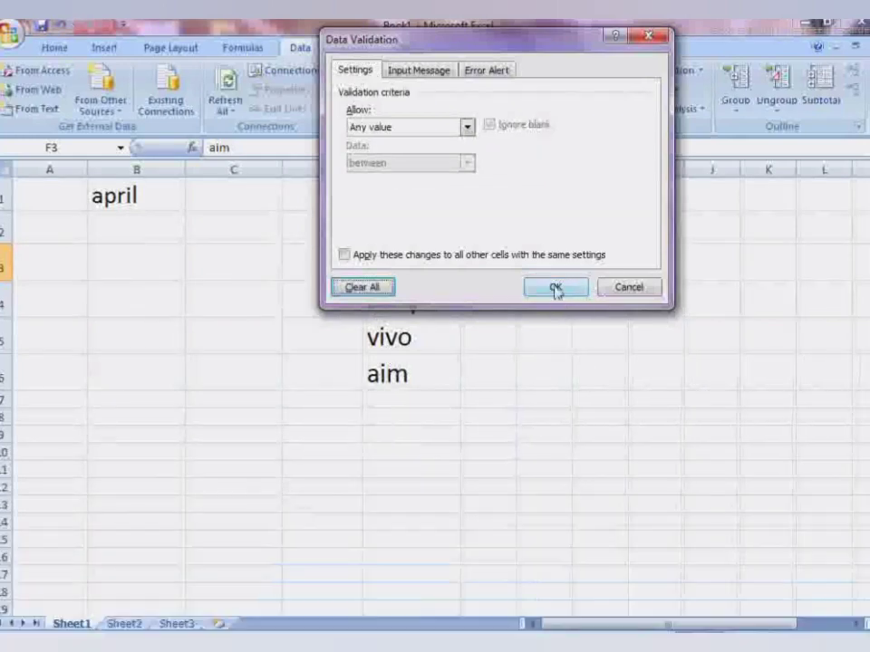
left_click(555, 289)
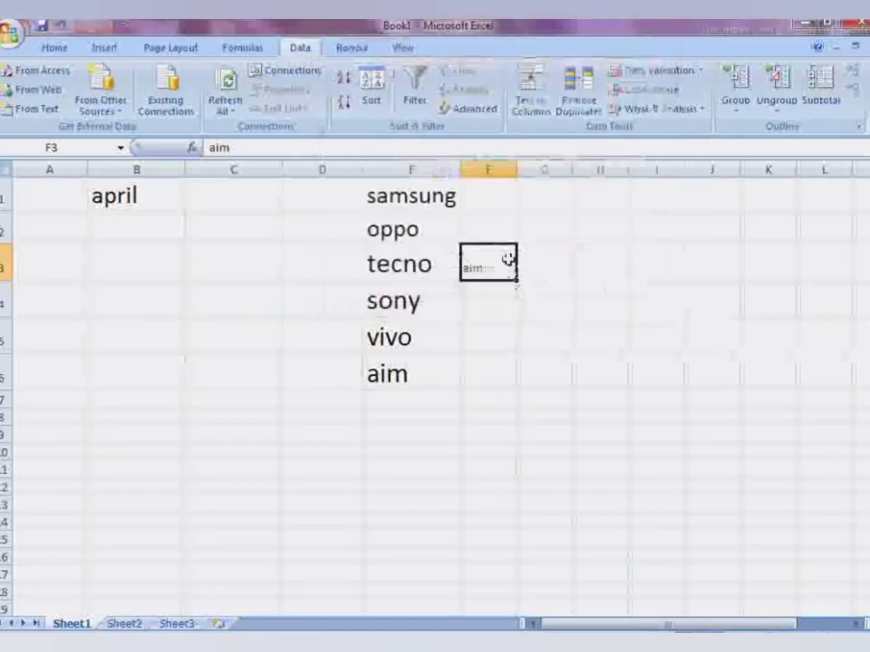
left_click(560, 277)
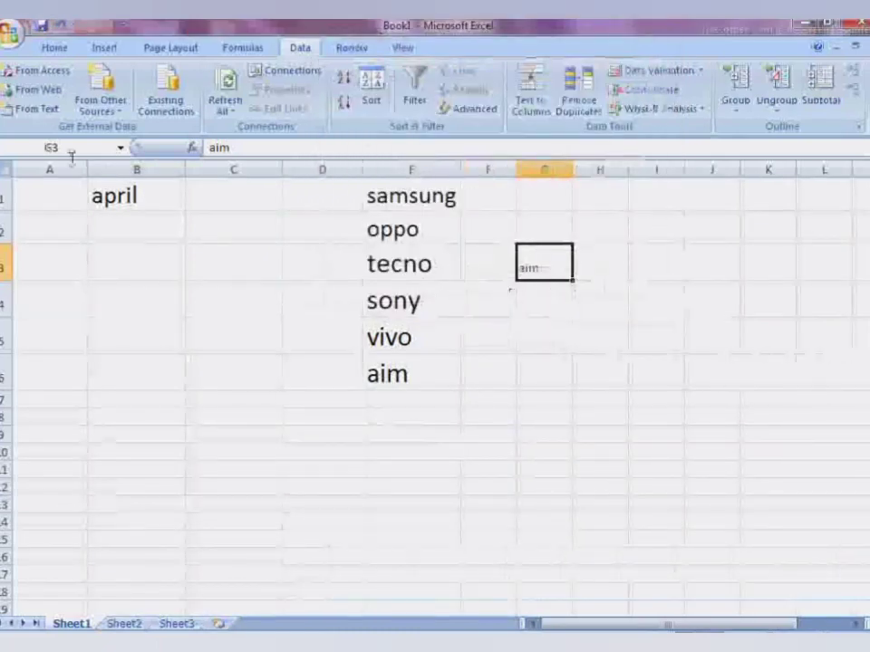
left_click(136, 196)
Step: Clear B1's month-list validation with Clear All and check the drop-down is gone
left_click(641, 78)
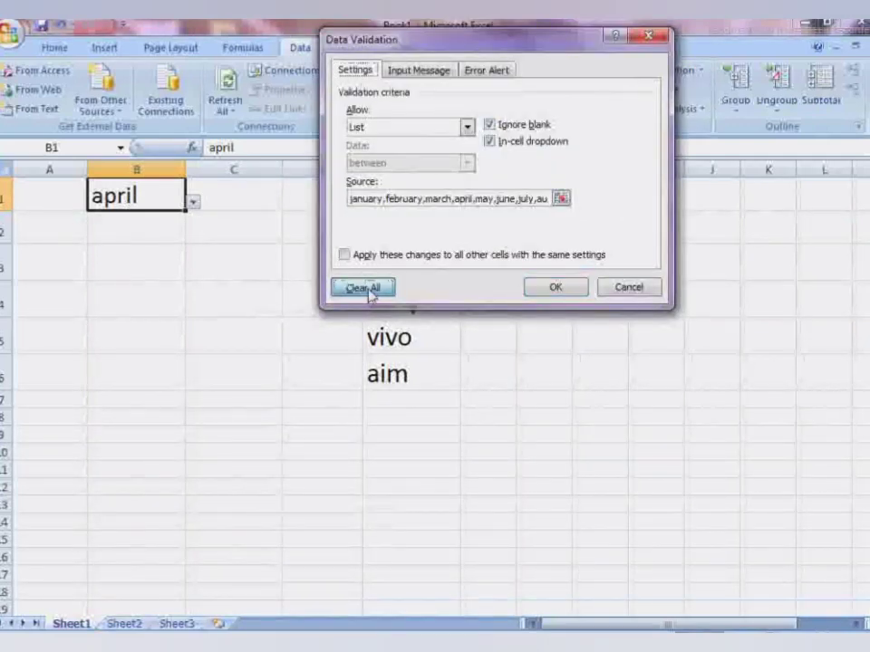
left_click(365, 288)
key("Return")
left_click(213, 209)
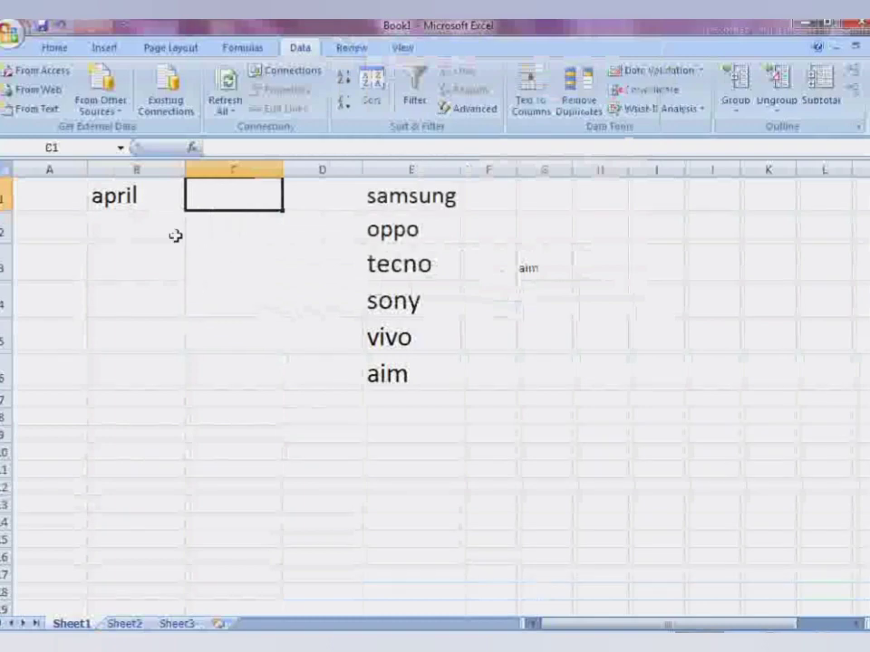
key("Left")
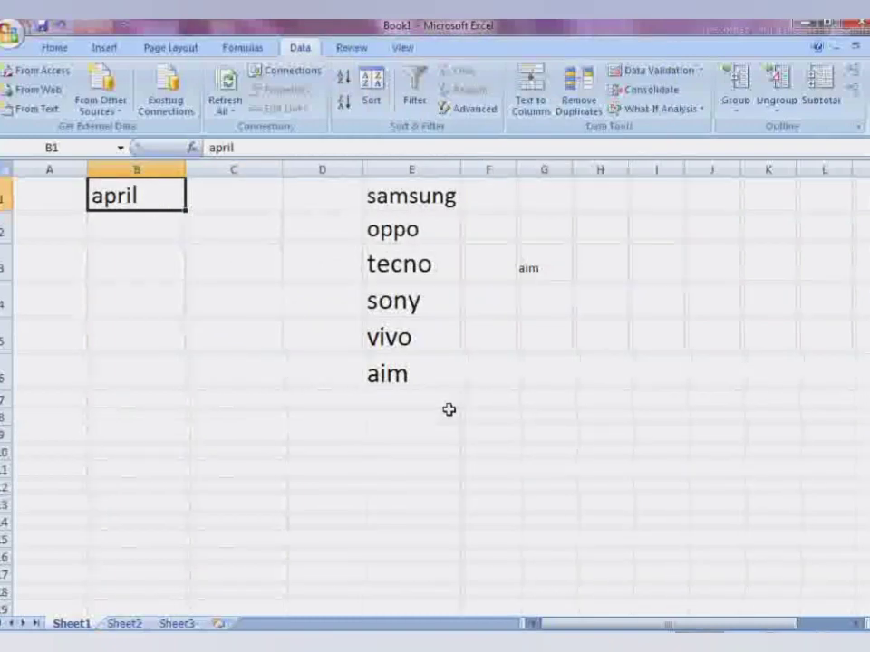